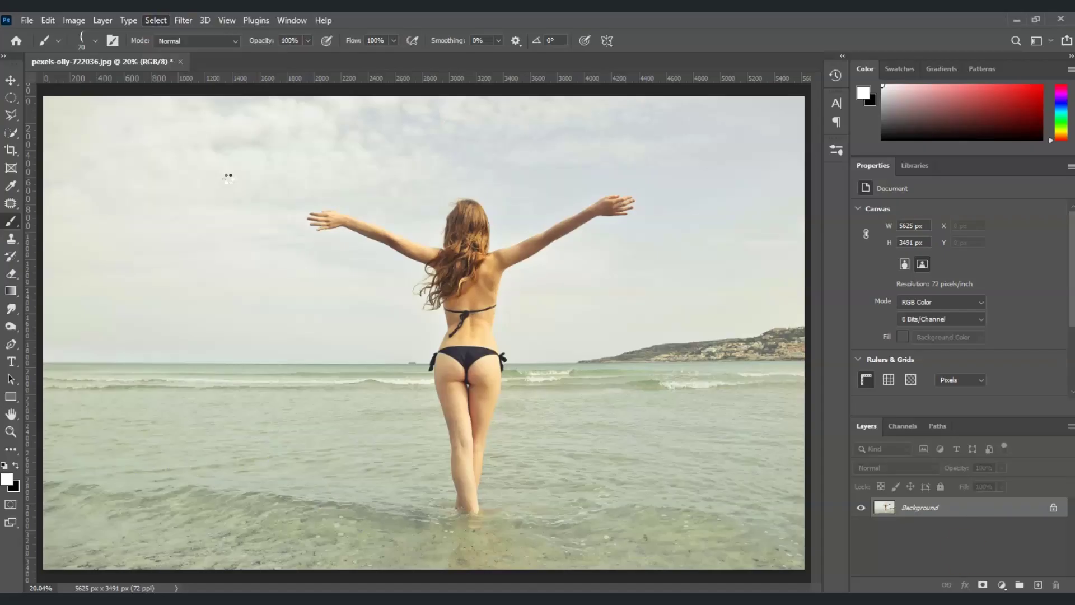
- Add a Hue/Saturation layer above the Background, colorize it, and shift the hue and saturation toward teal
click(930, 529)
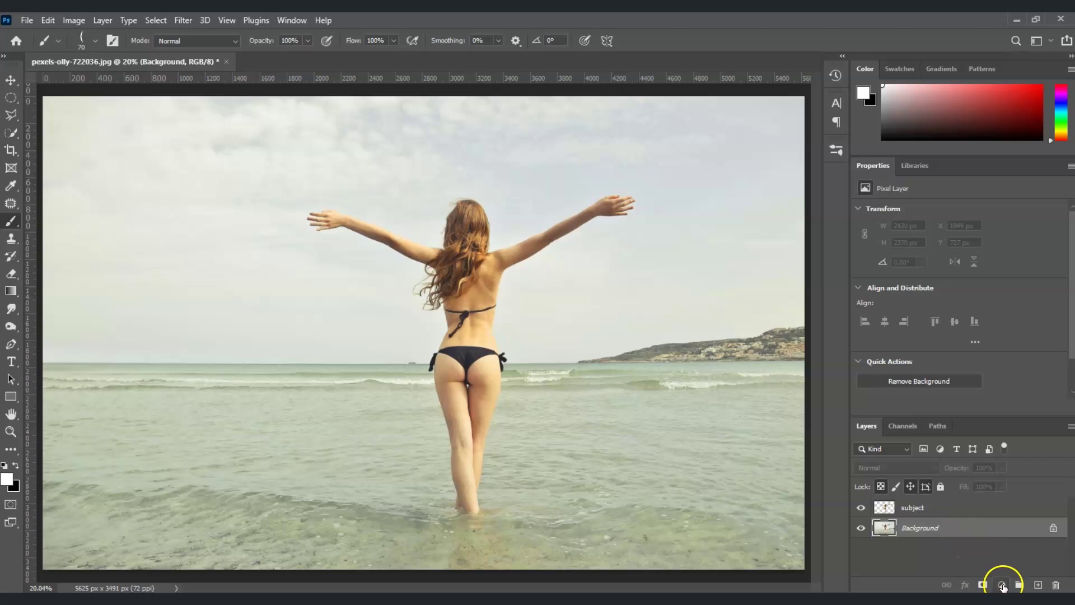
click(1001, 584)
click(1019, 448)
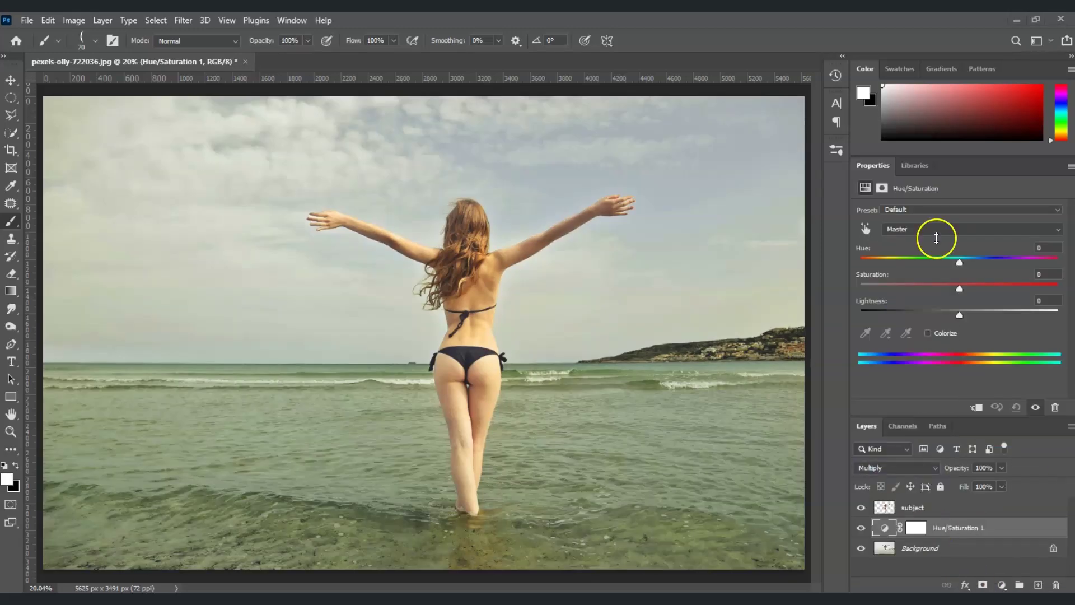
click(927, 332)
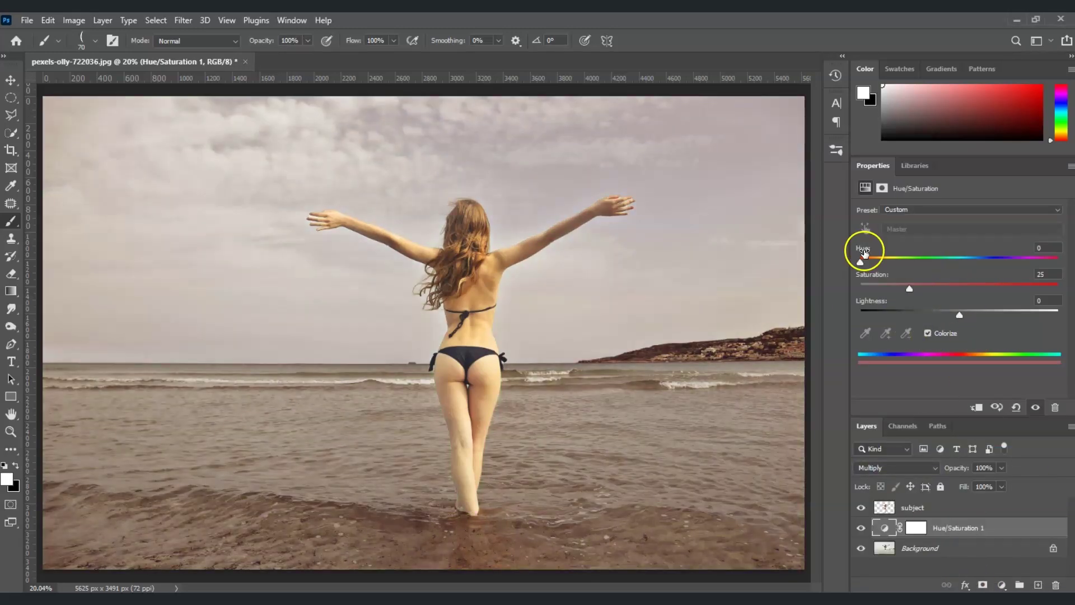
drag(863, 261, 967, 262)
drag(909, 287, 969, 293)
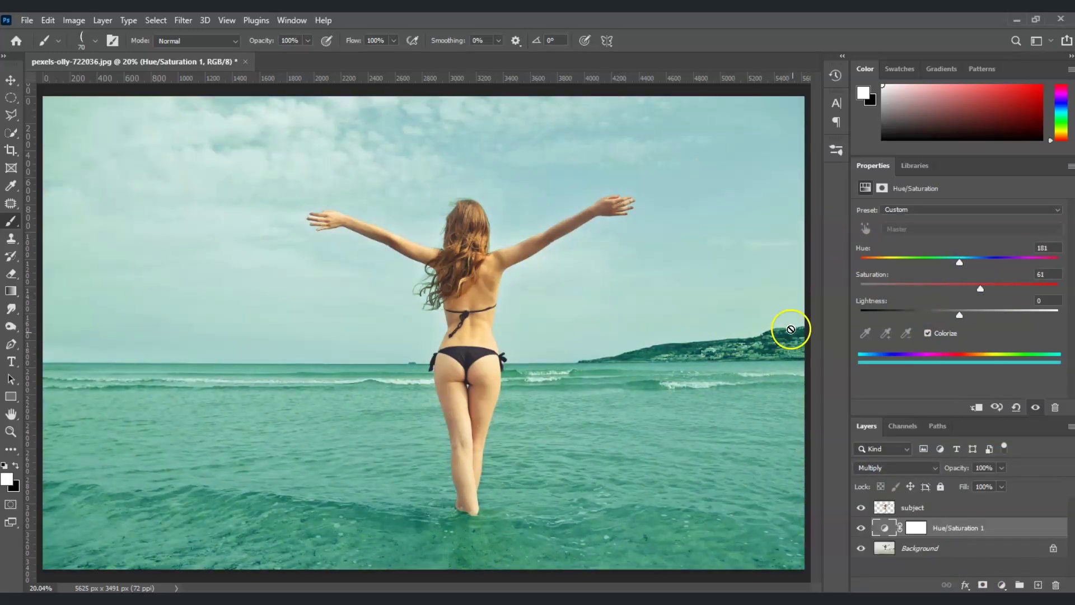
- Paint black on the adjustment's mask to remove the tint from the hill
click(916, 527)
key(x)
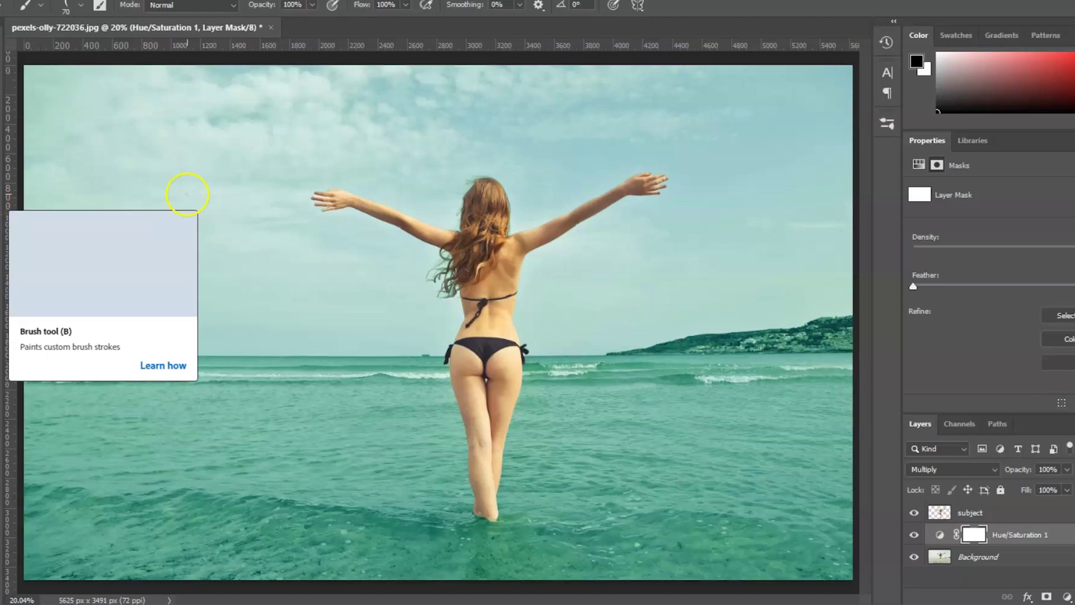
click(81, 6)
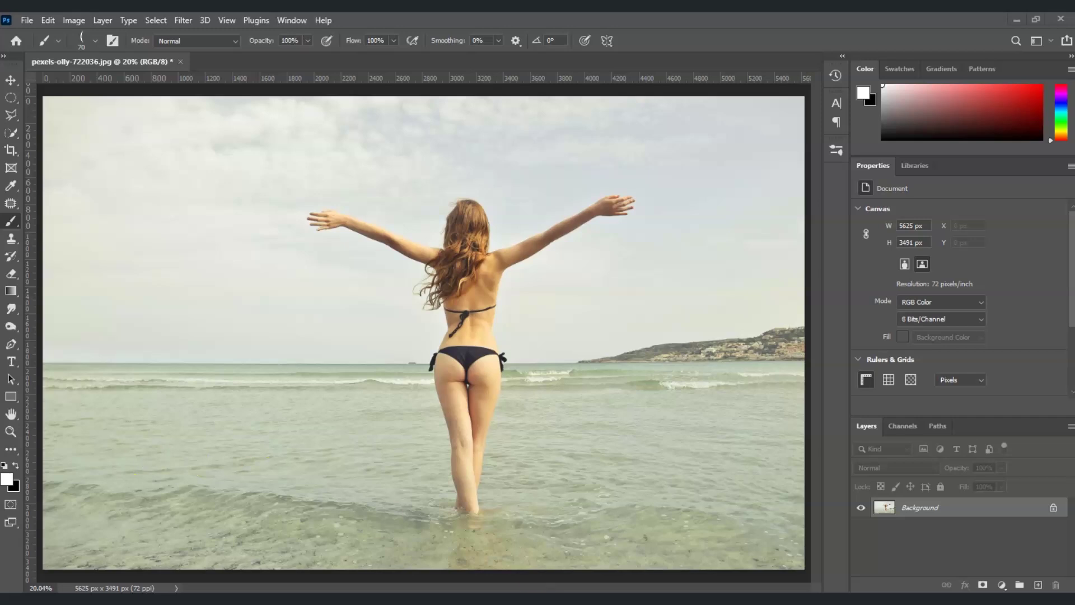
- Use Select > Subject to select the woman automatically
click(949, 514)
click(163, 20)
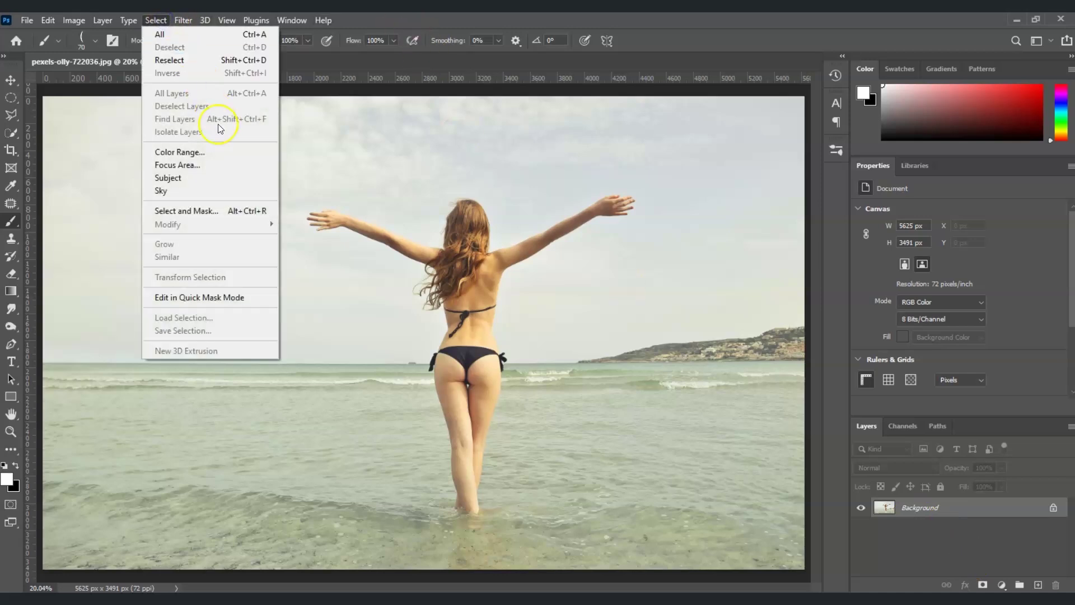
click(227, 177)
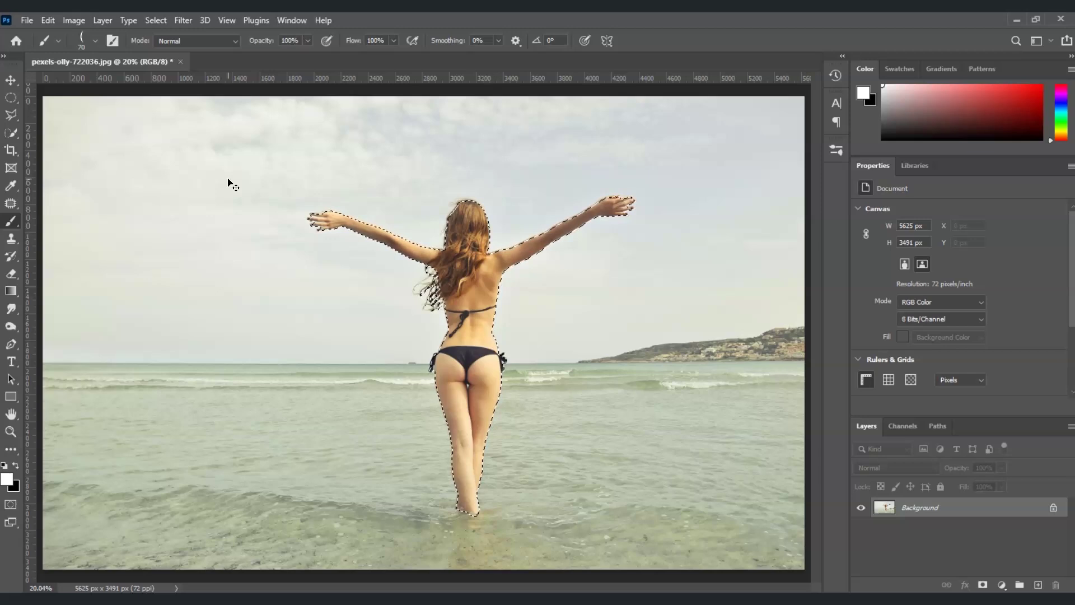
- Copy the selected woman to a new layer with Ctrl+J and rename it 'subject'
key(ctrl+j)
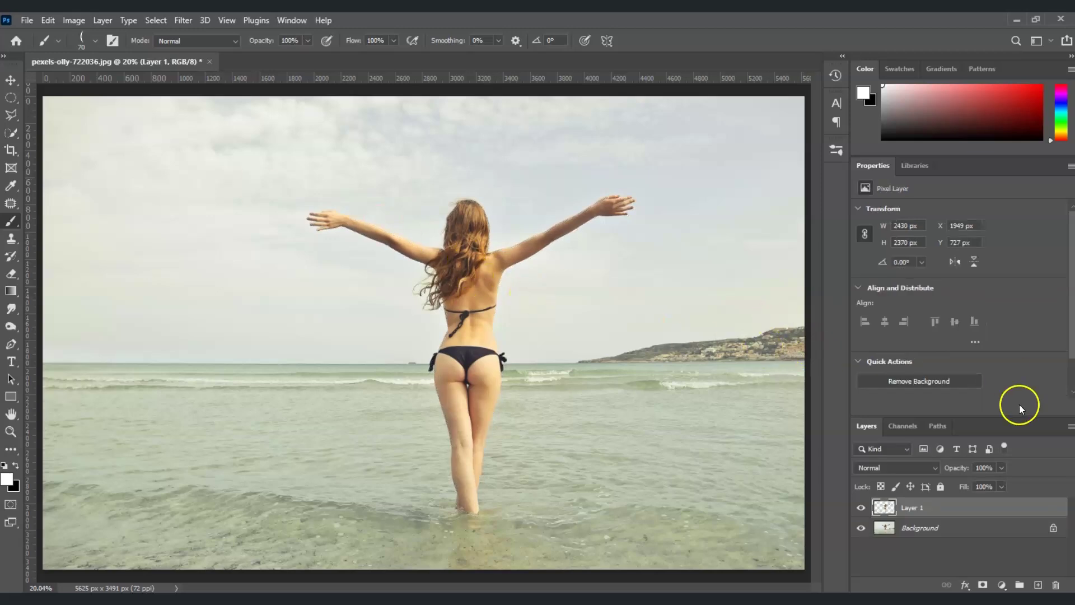
double_click(910, 507)
key(BackSpace)
text(subject)
click(929, 561)
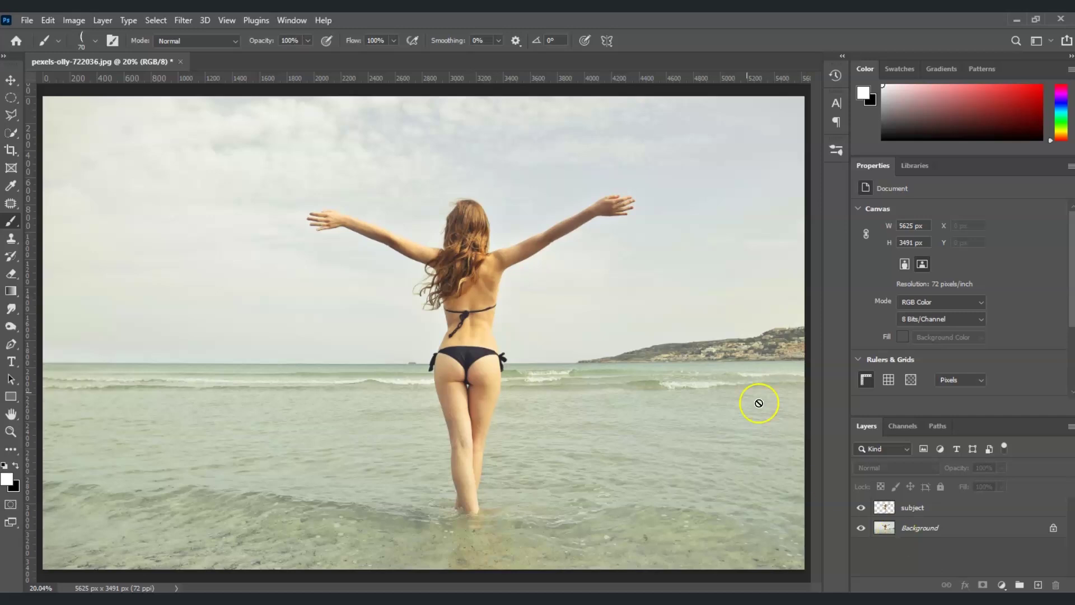
- Insert a default Hue/Saturation adjustment layer directly above the Background layer
click(937, 528)
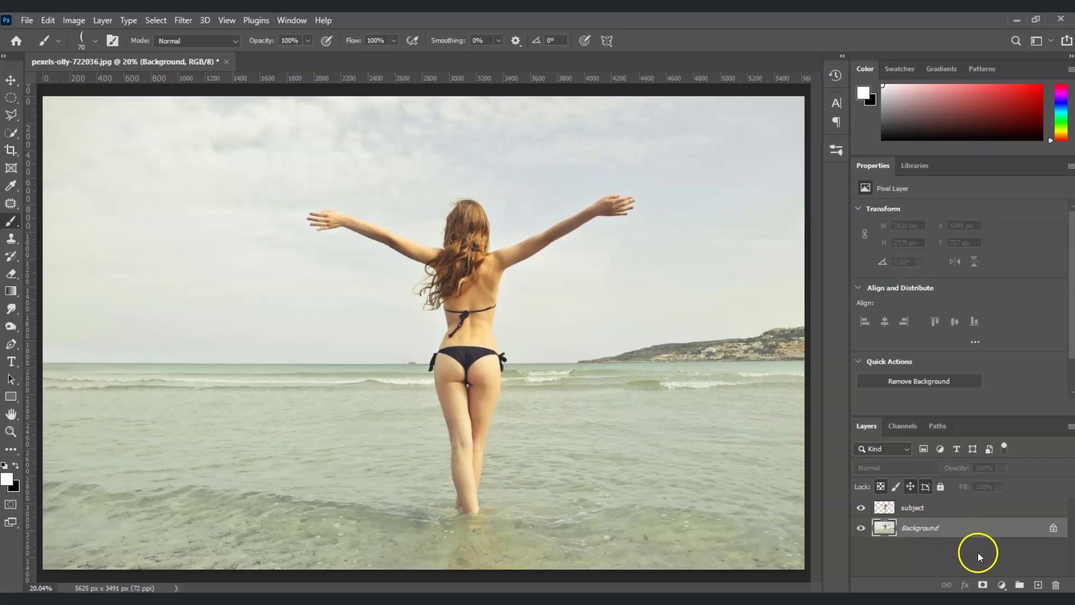
click(1003, 585)
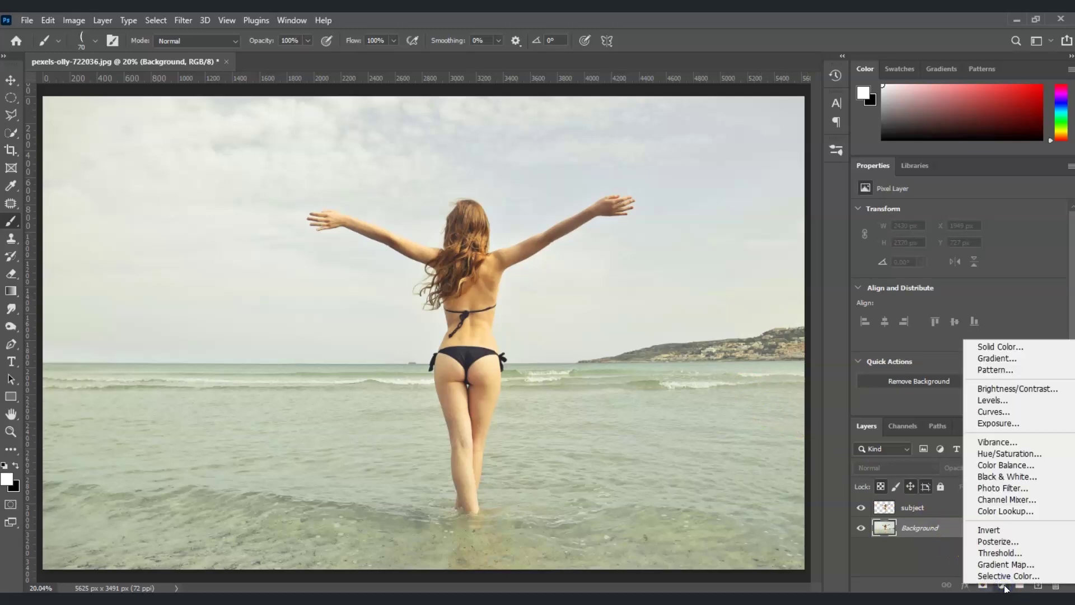
click(1009, 454)
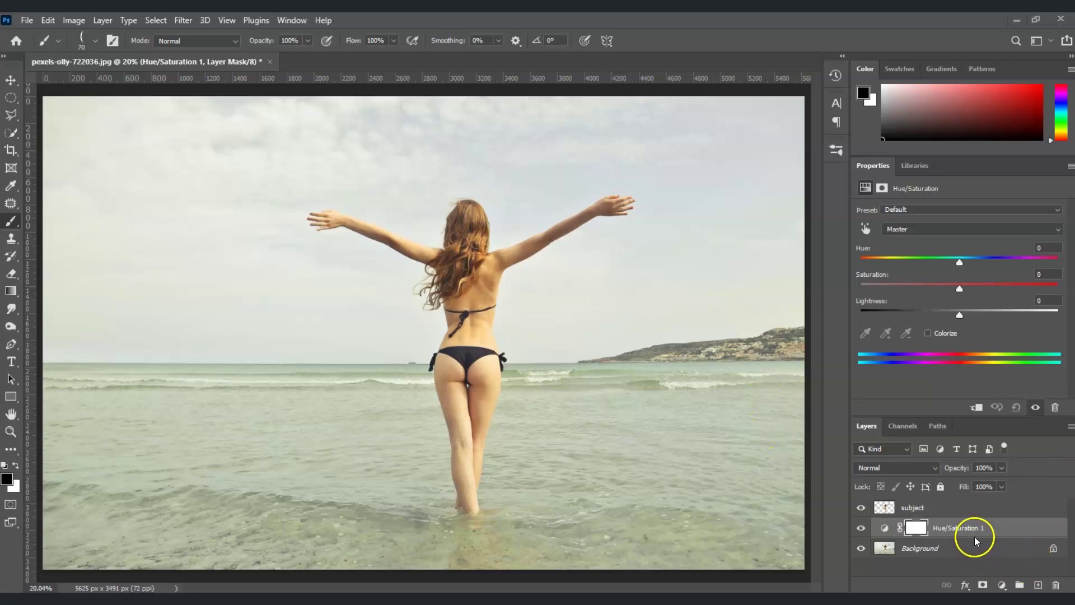
- Set the Hue/Saturation layer's blend mode to Multiply
click(974, 533)
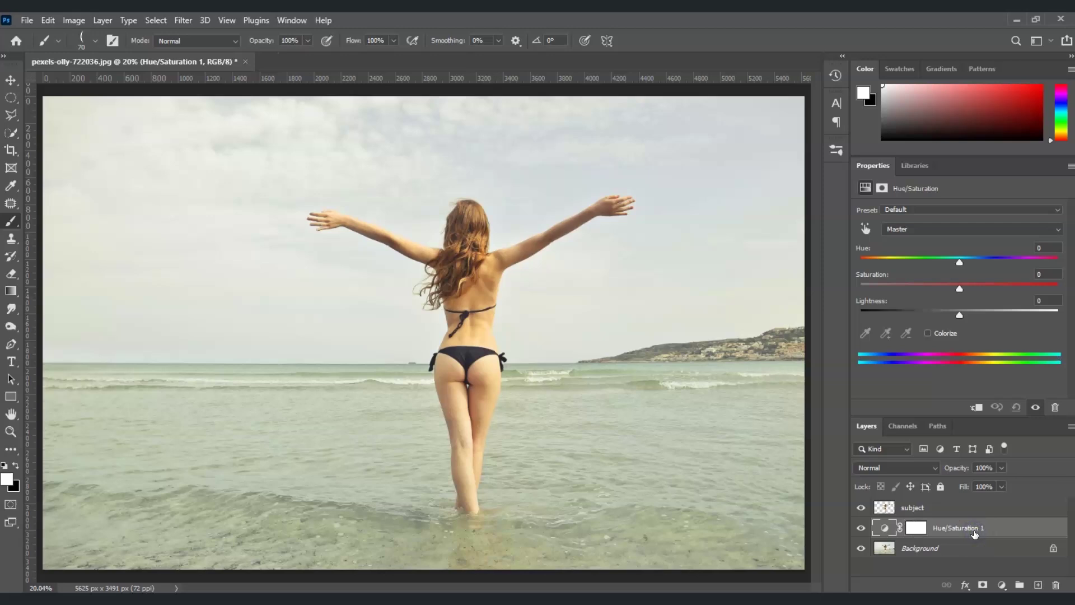
click(936, 470)
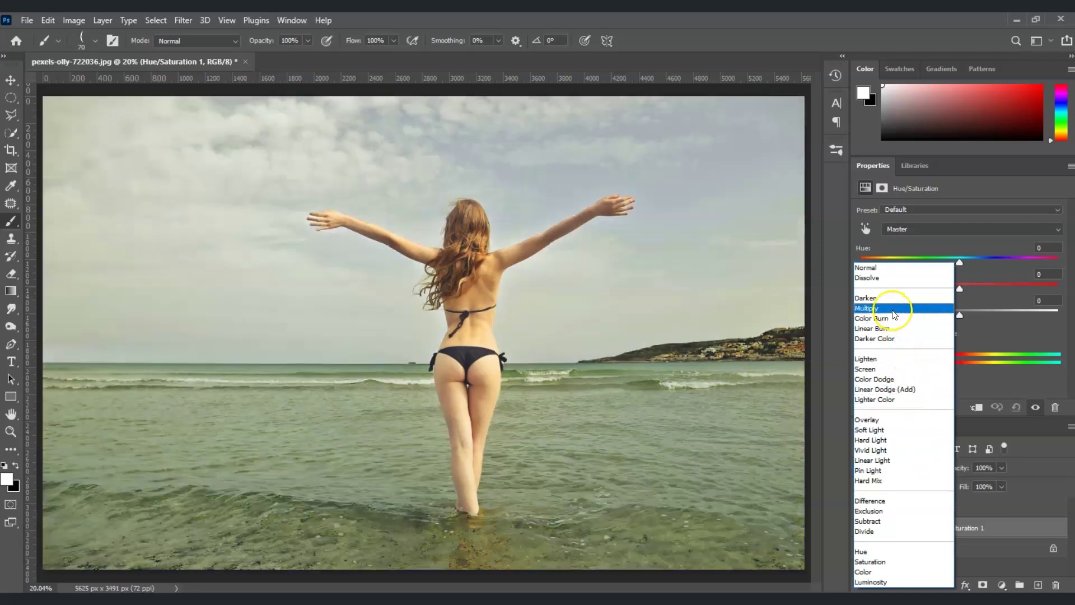
click(896, 309)
click(934, 527)
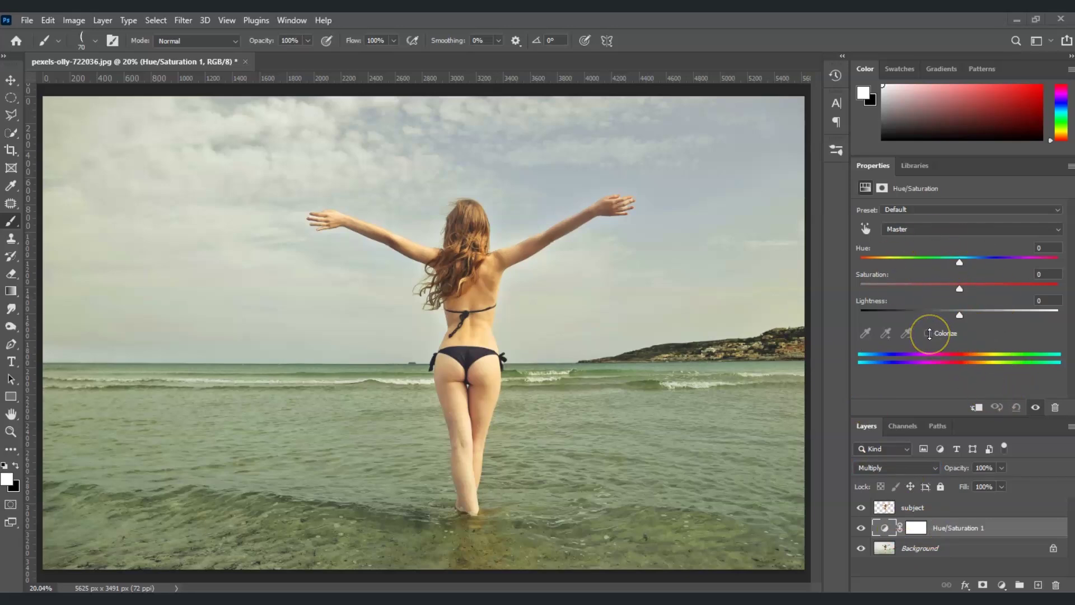
- Colorize the Hue/Saturation adjustment teal with hue about 181 and saturation about 61
click(928, 334)
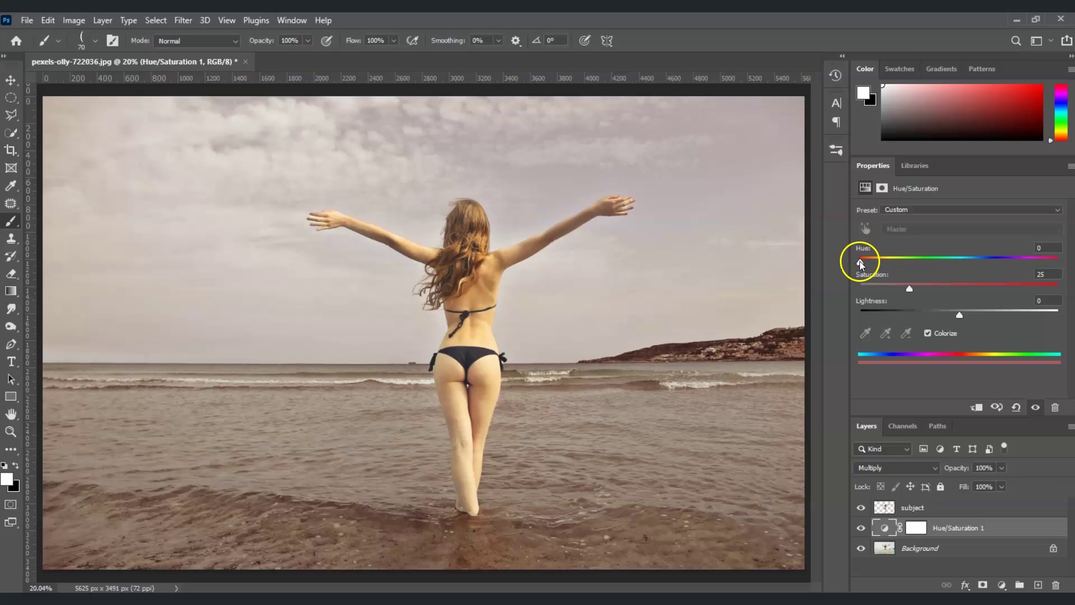
drag(861, 262, 967, 276)
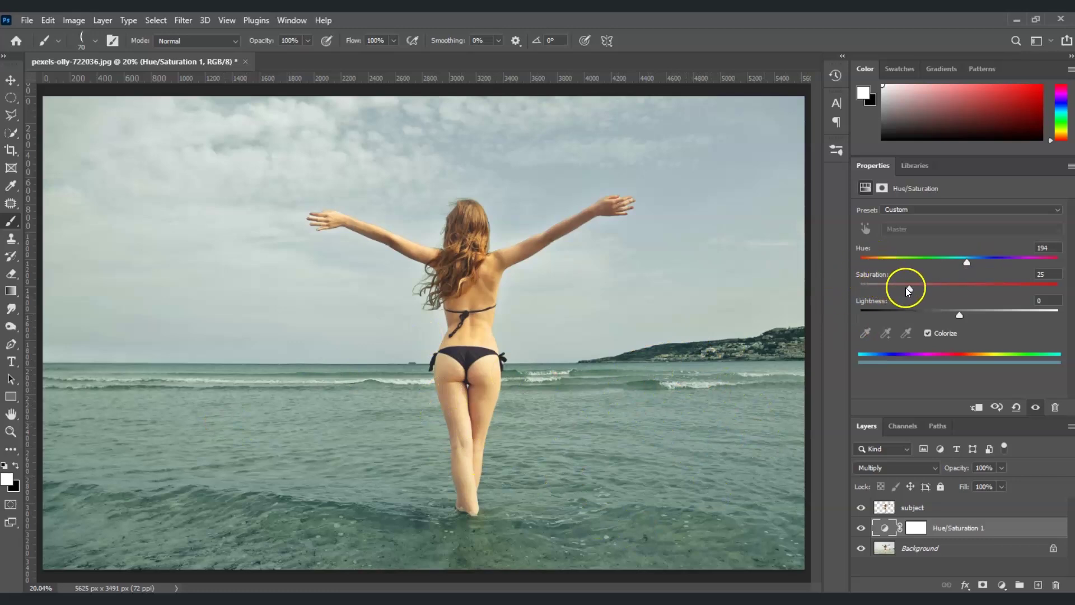
drag(909, 289, 961, 292)
drag(978, 294, 959, 263)
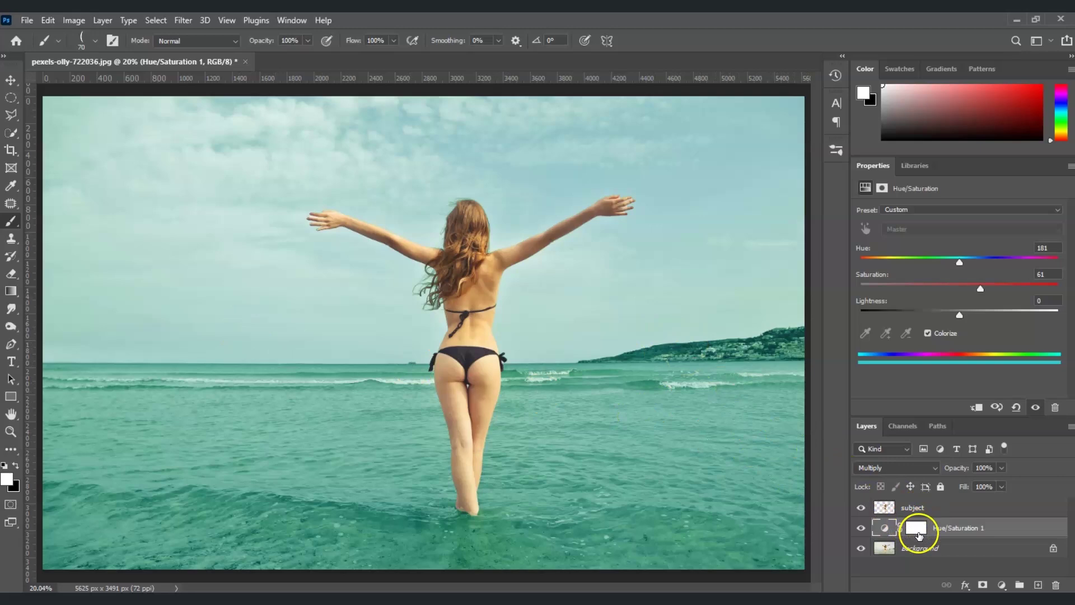
- Target the Hue/Saturation mask and pick the Brush with the Soft Round Pressure Size preset
click(915, 529)
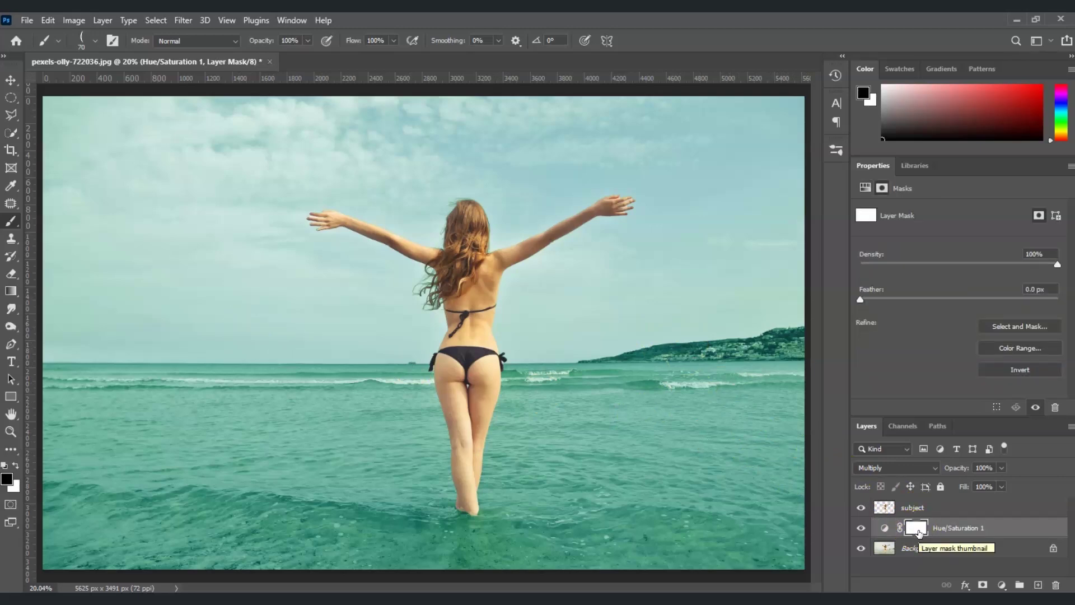
click(918, 532)
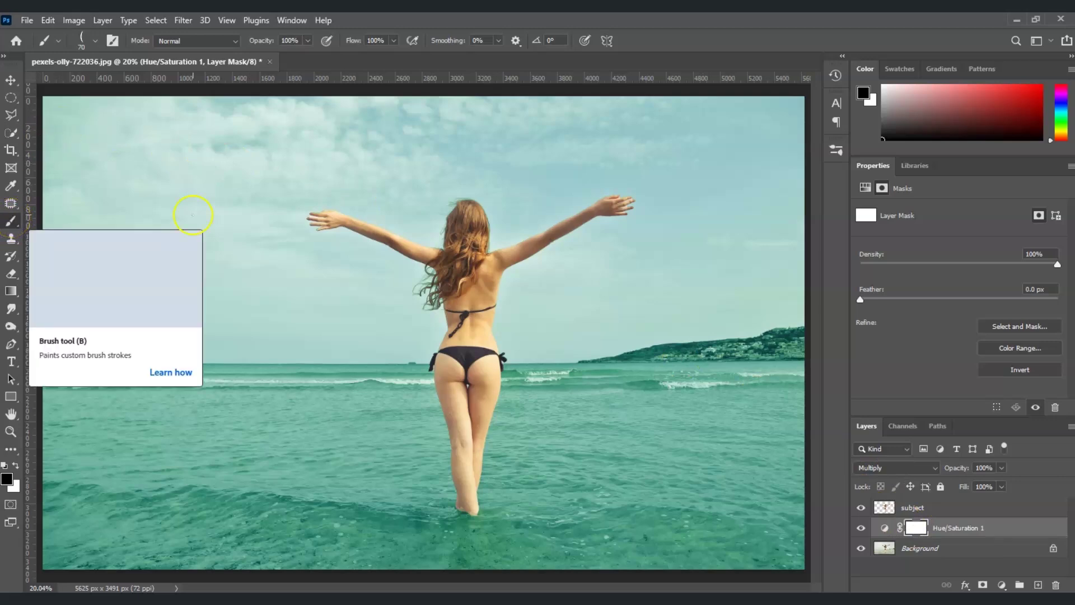
click(9, 221)
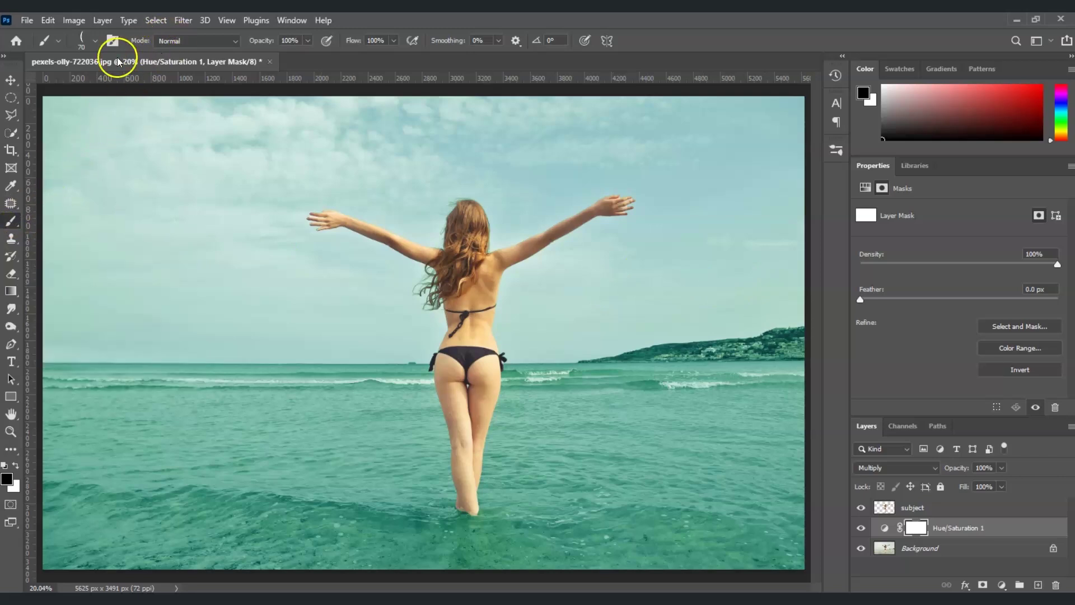
click(93, 43)
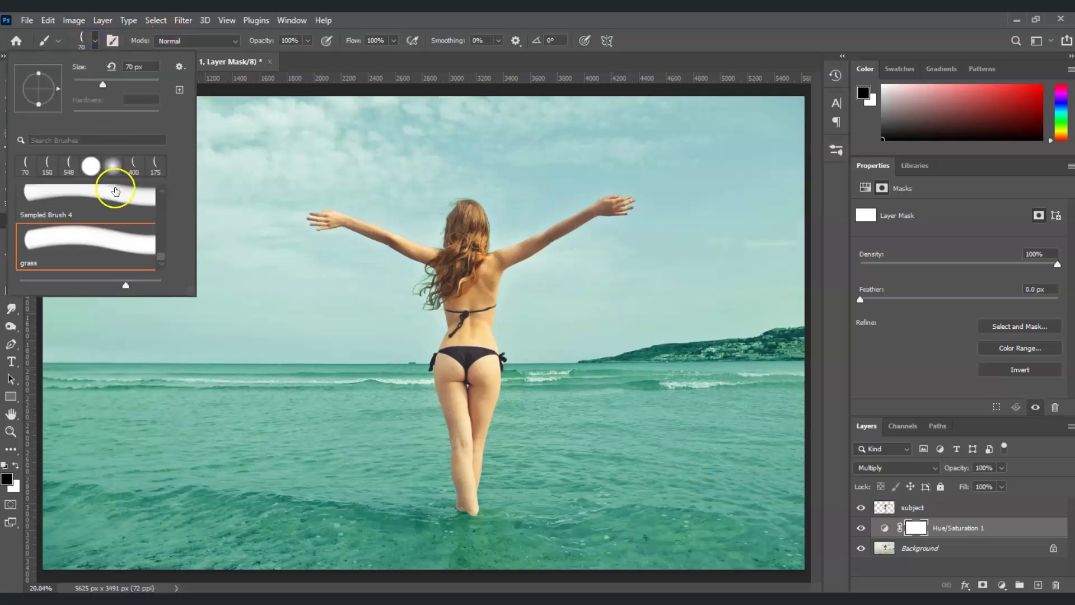
click(124, 255)
drag(161, 253, 152, 208)
click(107, 210)
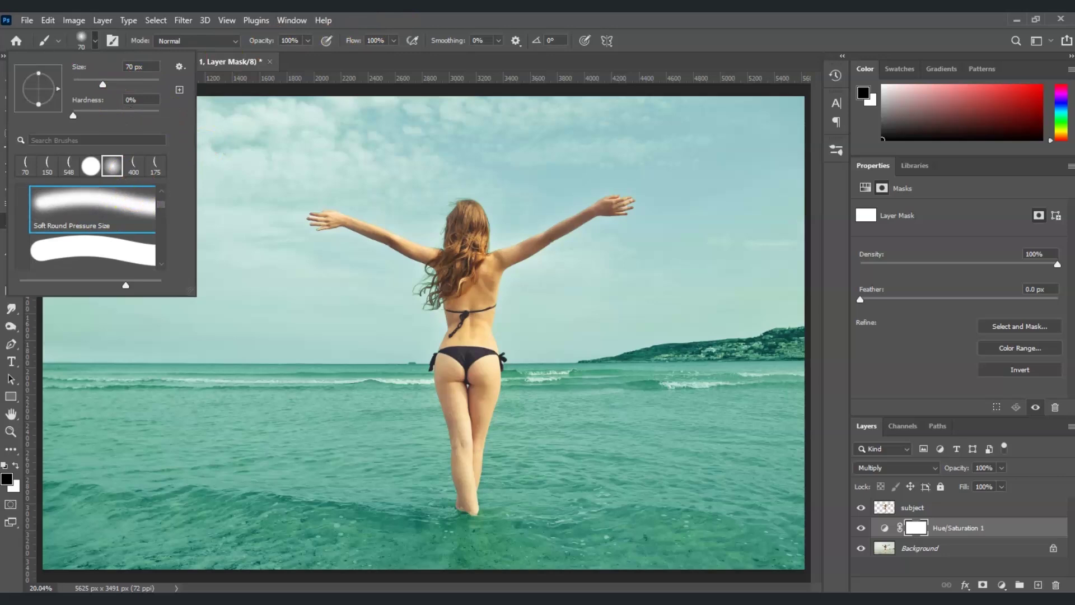
key(Escape)
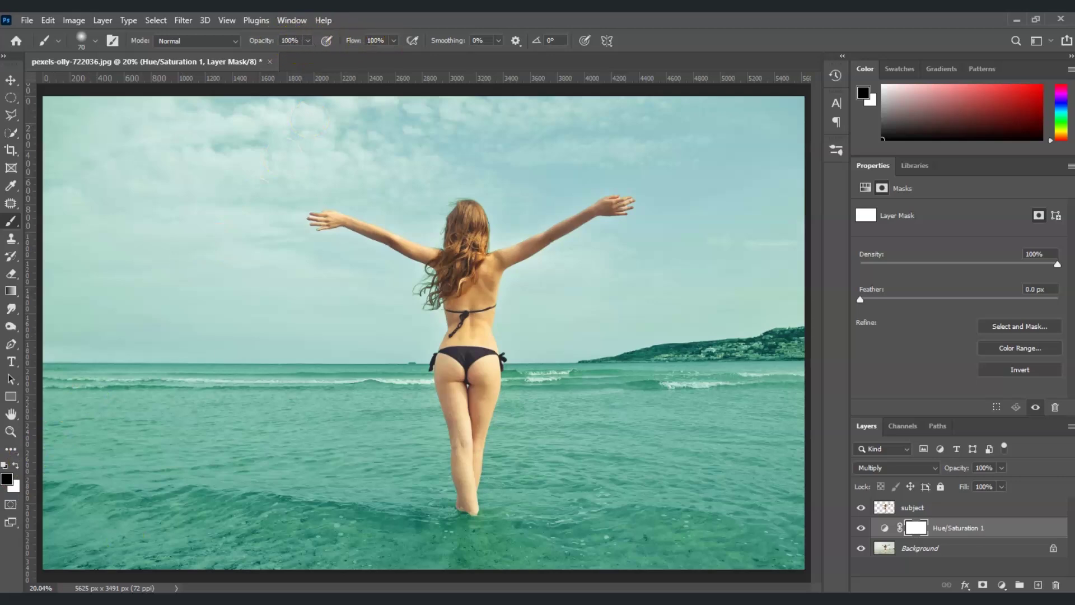
- Zoom in on the distant shore to frame the hillside
click(11, 431)
click(676, 362)
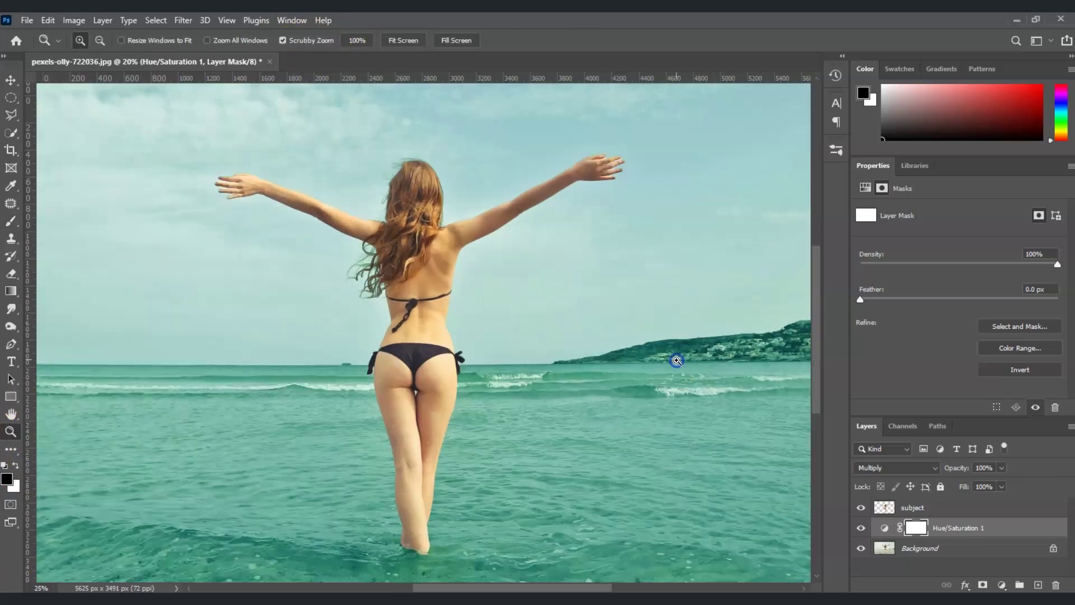
click(676, 362)
click(676, 361)
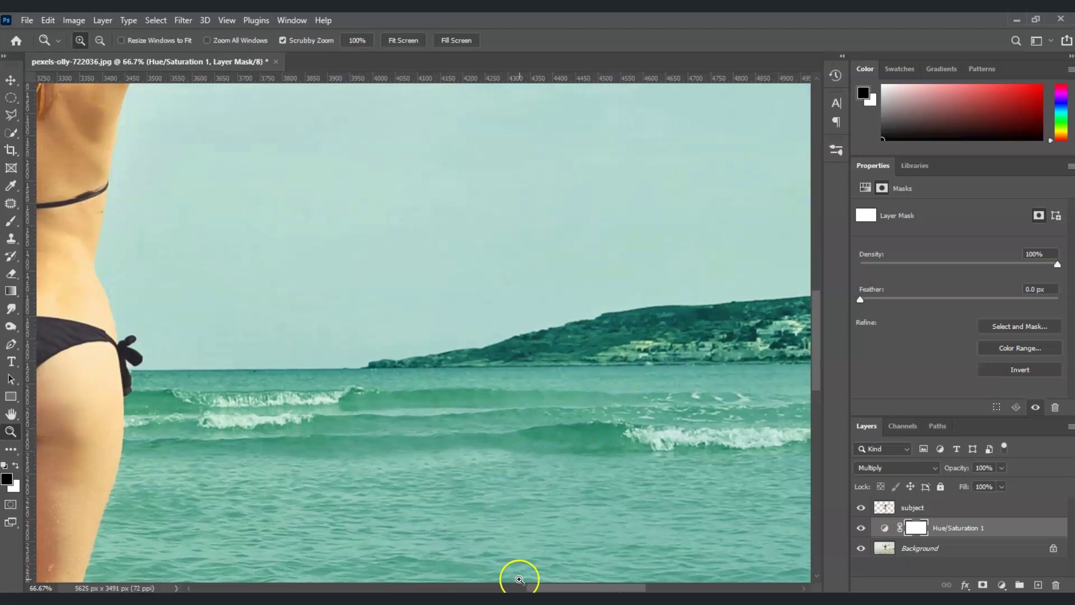
mouse_move(548, 589)
mouse_down()
mouse_move(592, 587)
mouse_move(532, 587)
mouse_up()
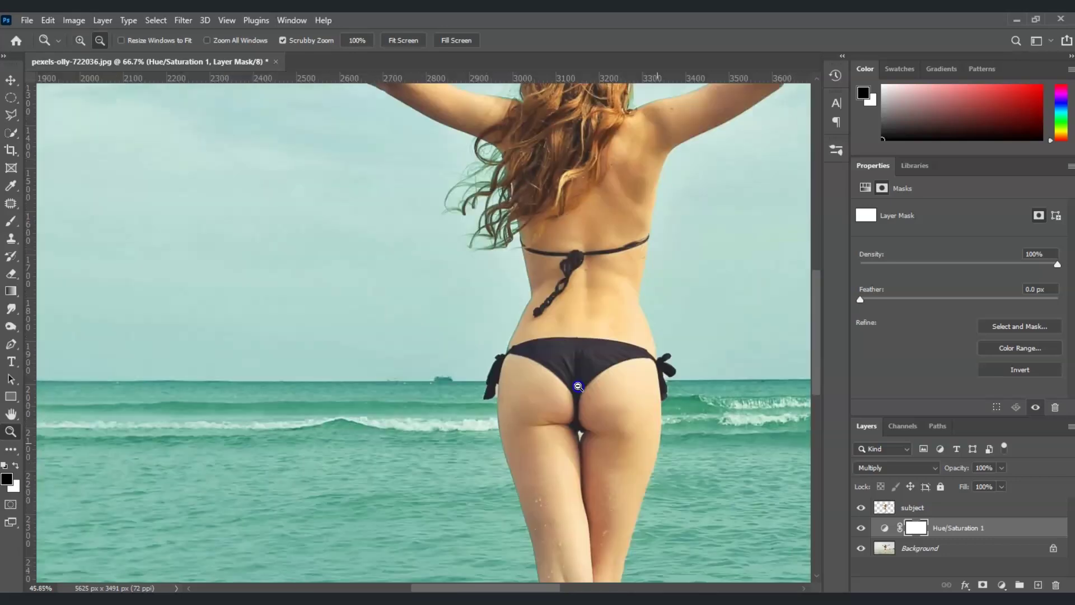
drag(490, 367, 12, 305)
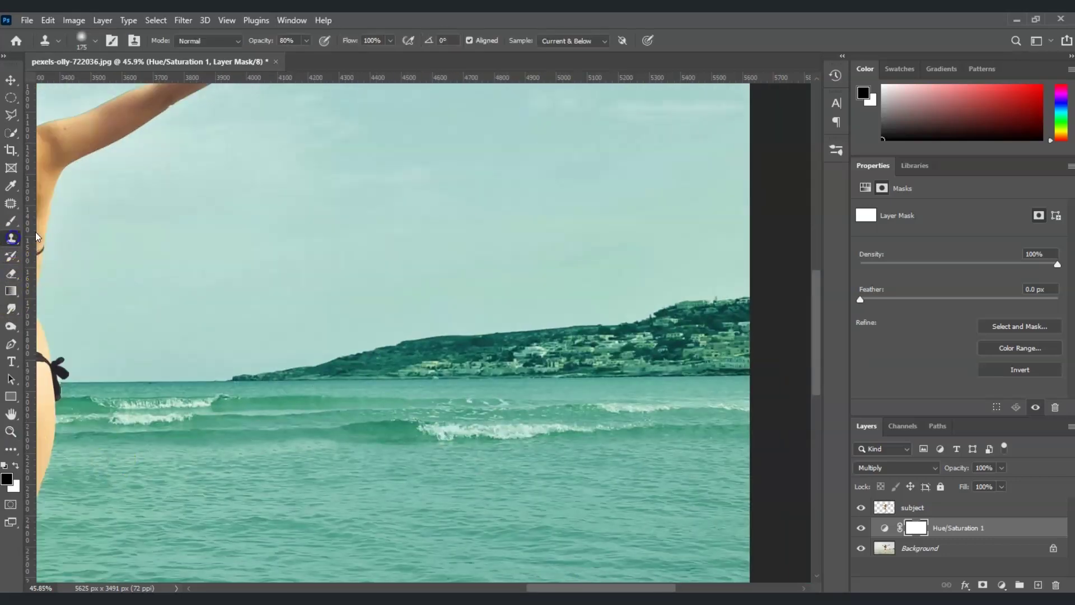
- Paint black on the mask over the hillside, adjusting brush size with [ and ]
click(11, 221)
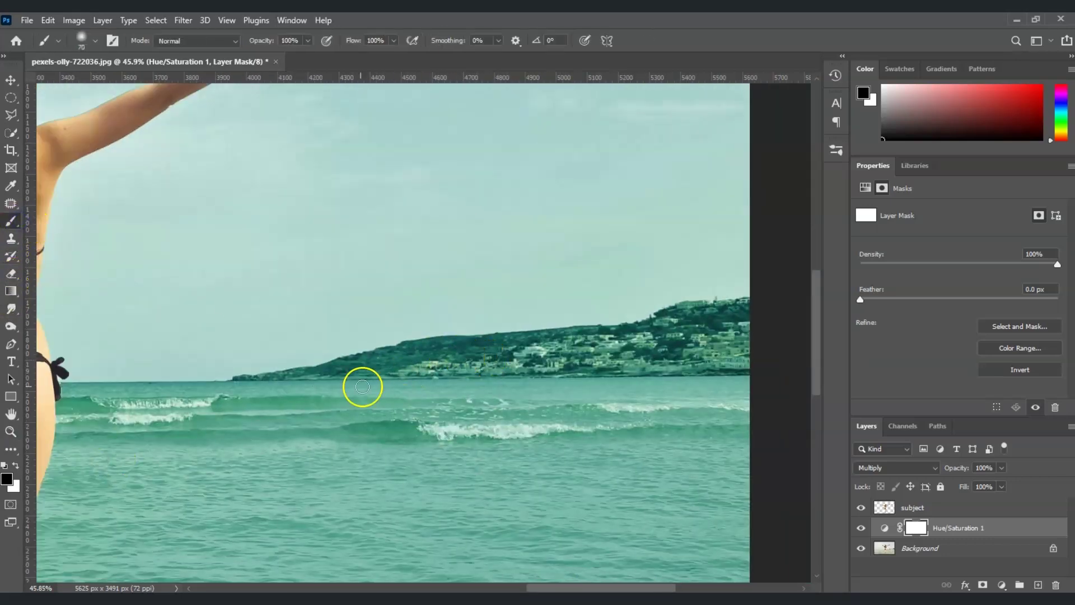
mouse_move(407, 351)
mouse_down()
mouse_move(570, 351)
mouse_move(260, 377)
mouse_move(432, 371)
mouse_move(413, 348)
mouse_move(668, 353)
mouse_move(722, 314)
mouse_move(740, 357)
mouse_move(392, 367)
mouse_move(744, 373)
mouse_move(489, 341)
mouse_move(700, 308)
mouse_move(423, 356)
mouse_up()
key(bracketleft)
key(bracketleft)
key(bracketleft)
key(bracketright)
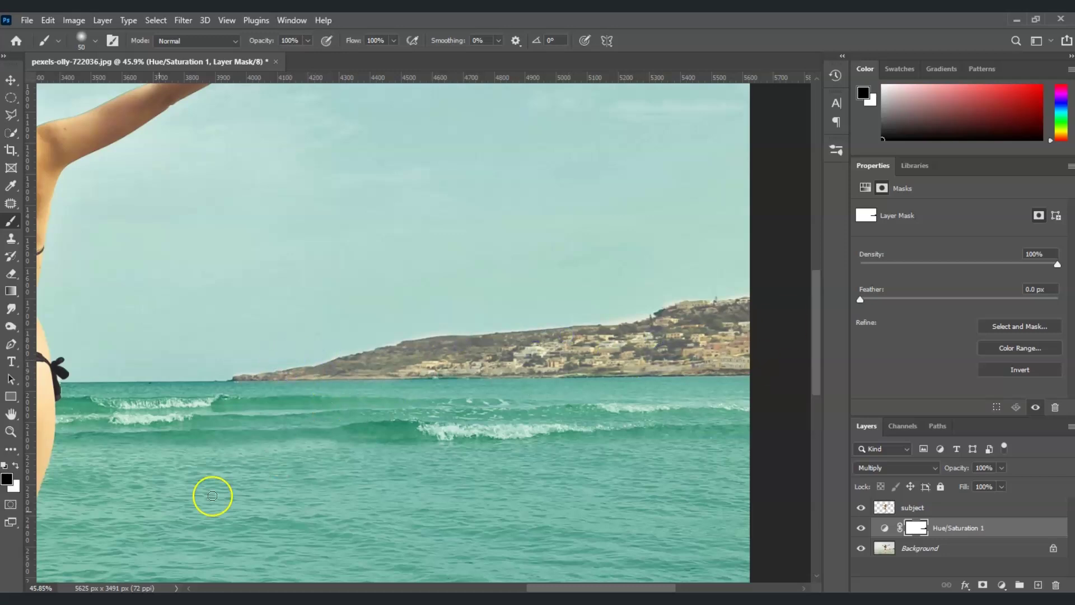
click(12, 432)
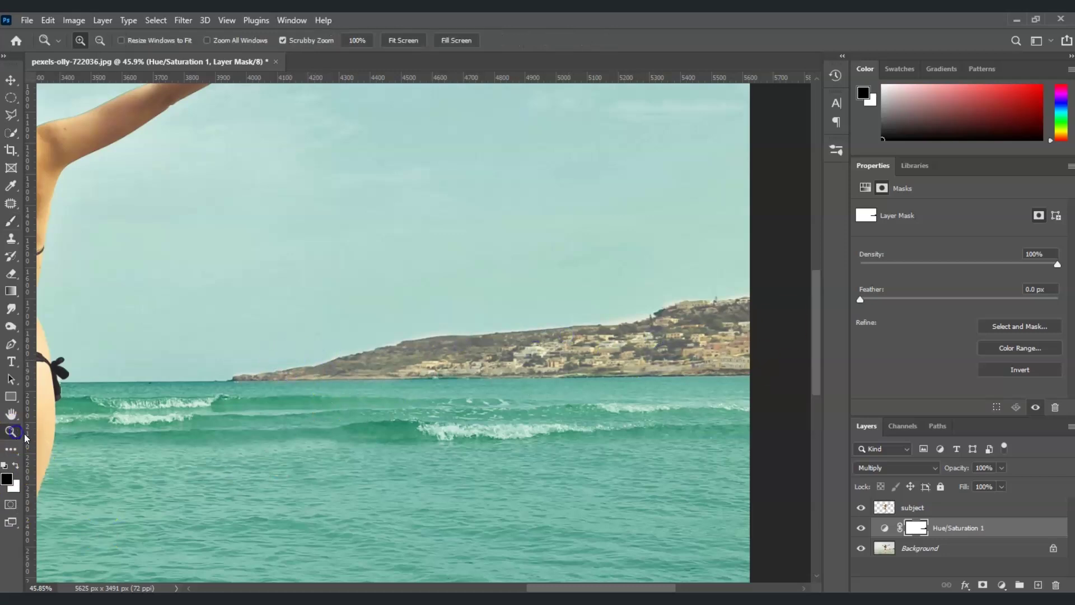
- Fit the photo on screen and toggle the Hue/Saturation 1 layer off and on to compare
click(404, 41)
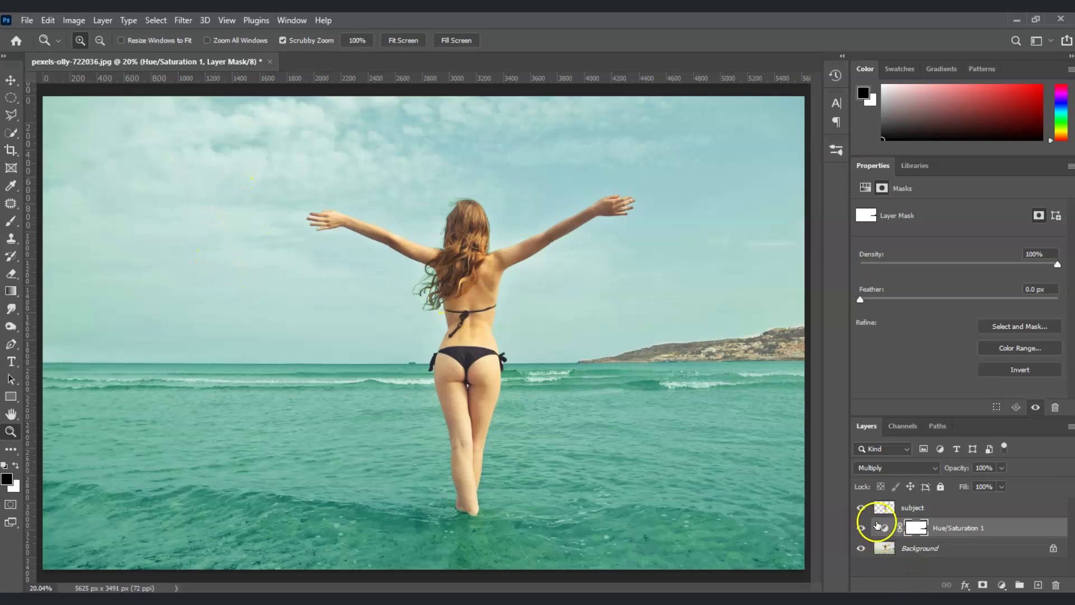
click(860, 528)
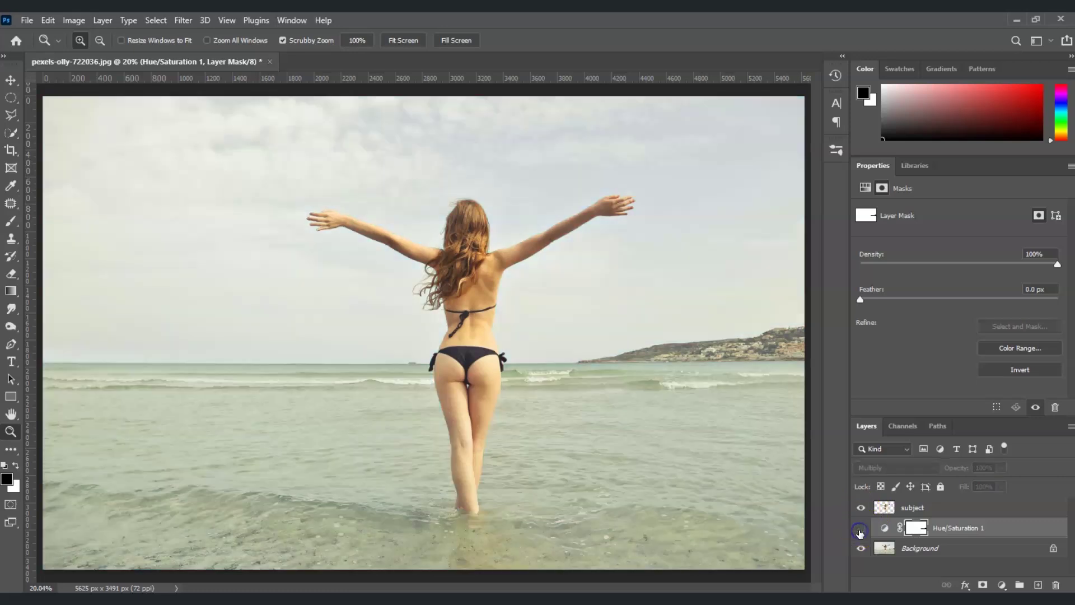
click(860, 531)
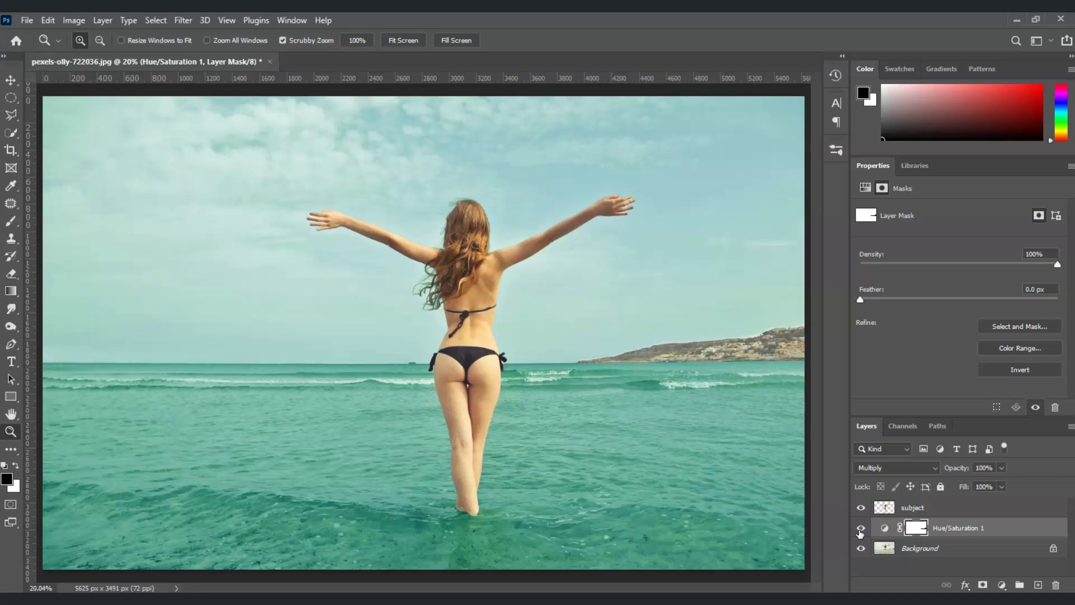
click(862, 529)
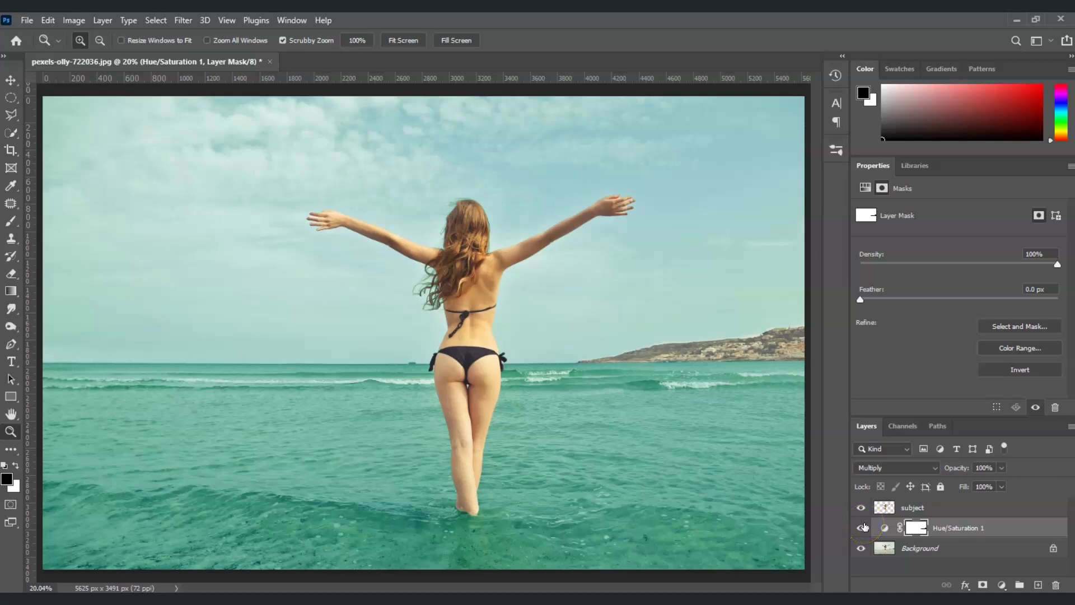